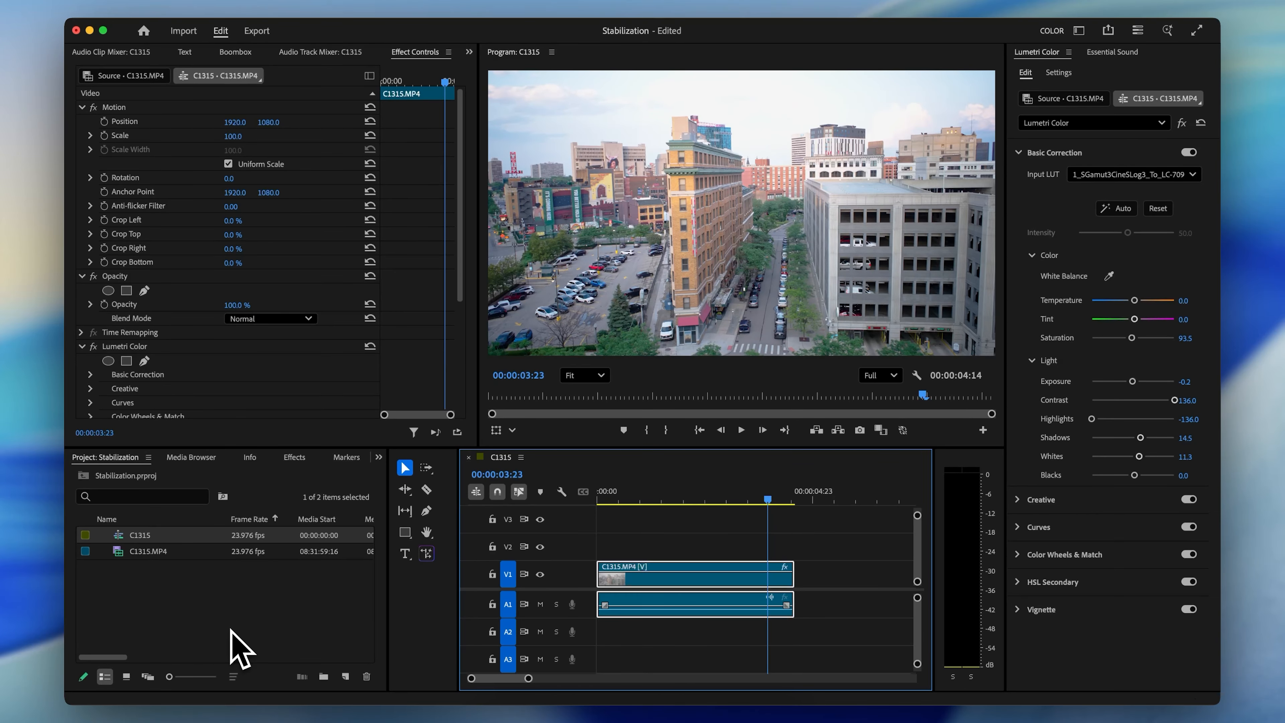
Step: Search the effects for "warp" and apply Warp Stabilizer to the C1315.MP4 clip on V1
click(295, 457)
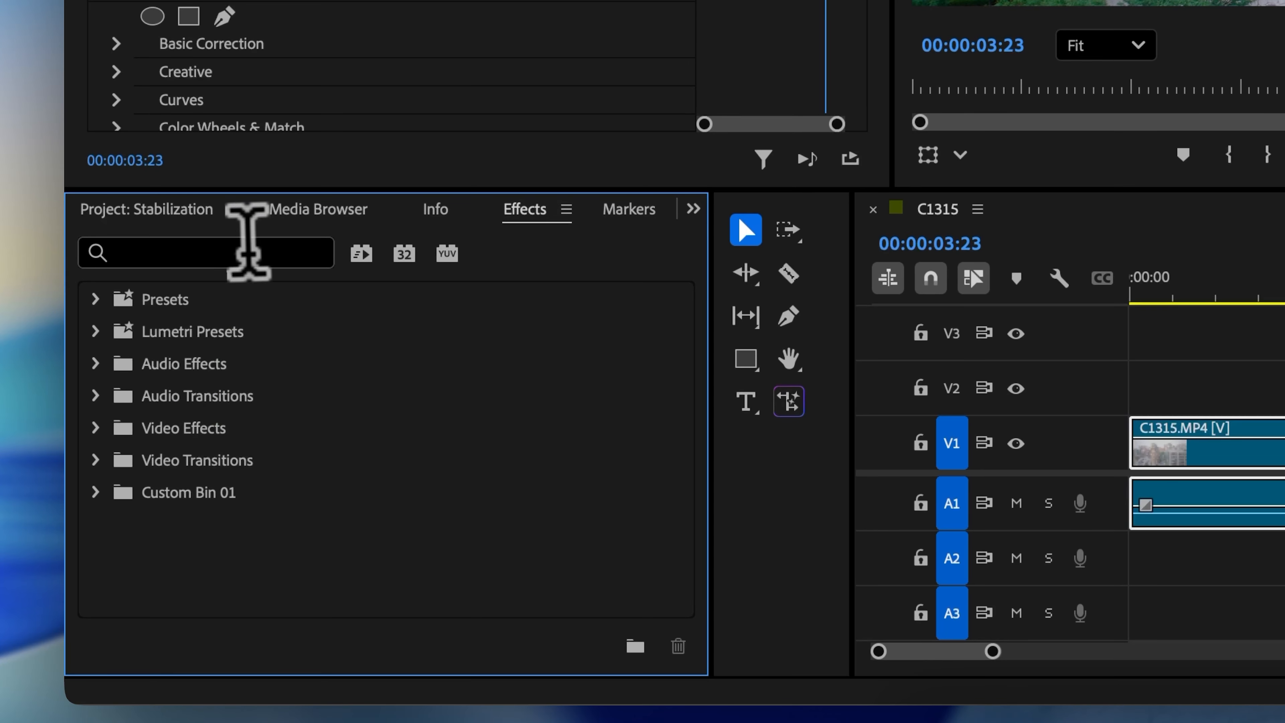
click(246, 242)
text(warp)
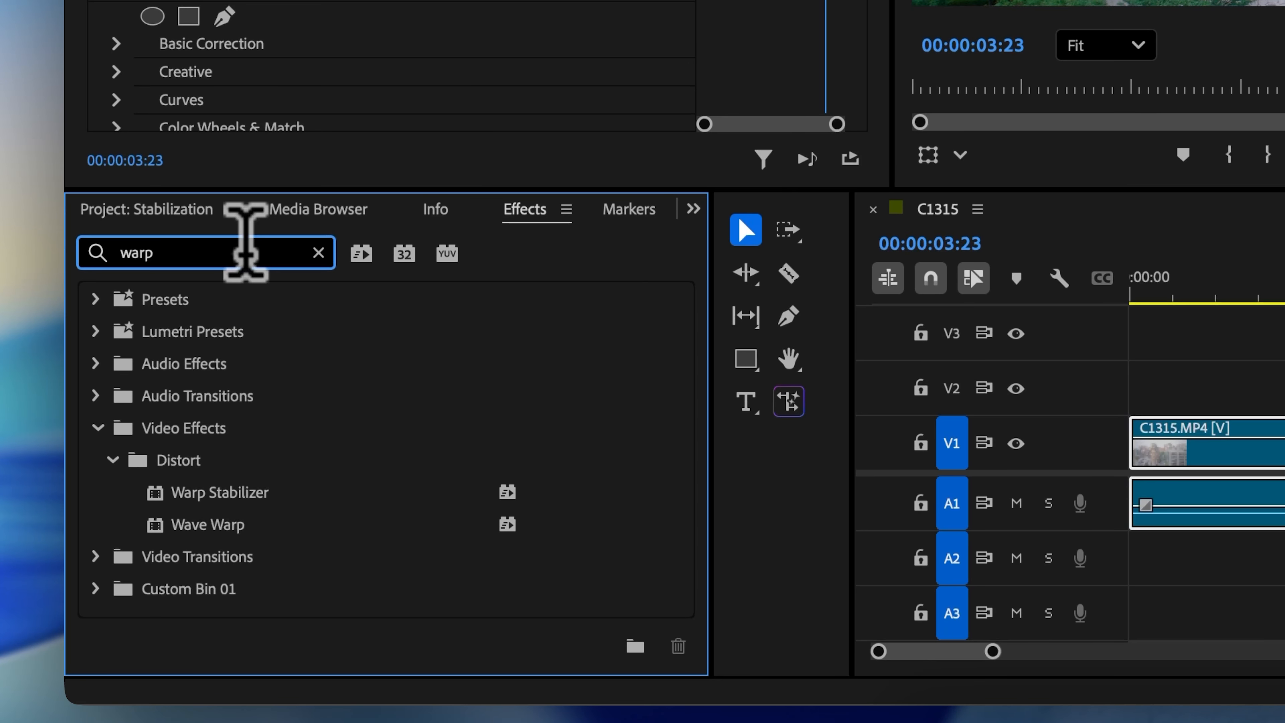
click(226, 493)
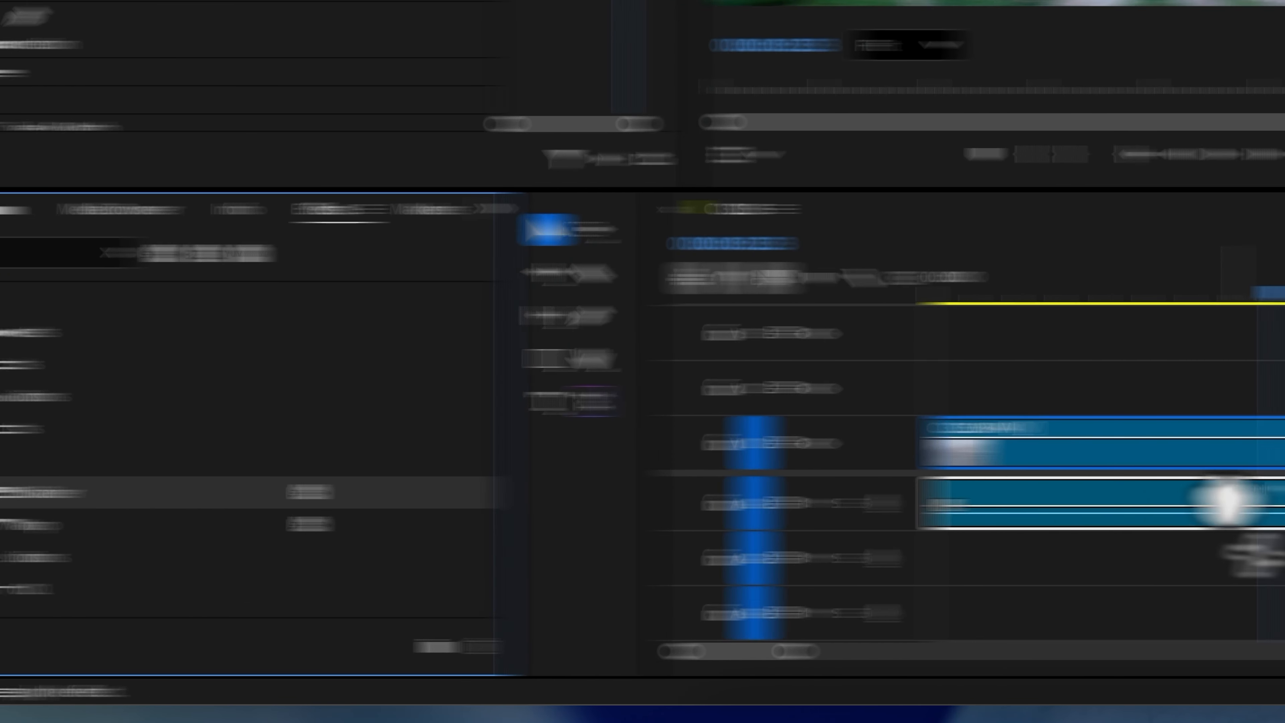
drag(1229, 499, 1183, 467)
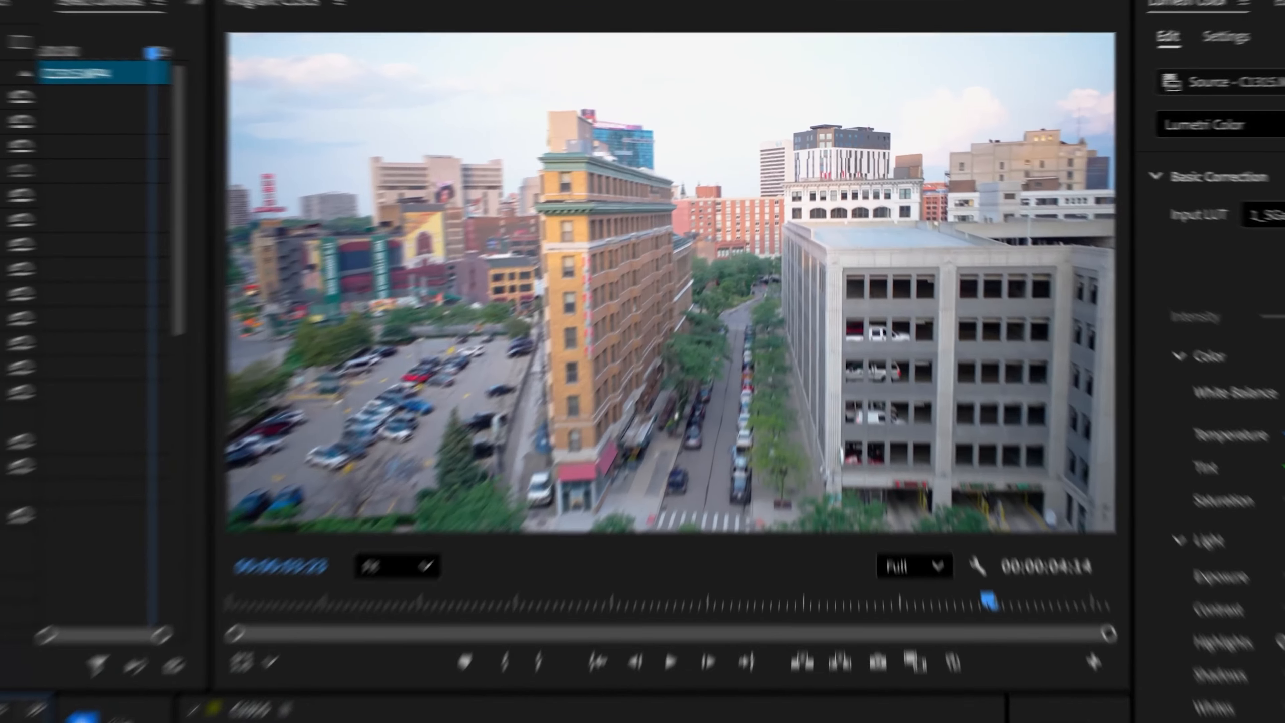
Step: Play the C1315 sequence from its start to review the default stabilization
key(Home)
key(space)
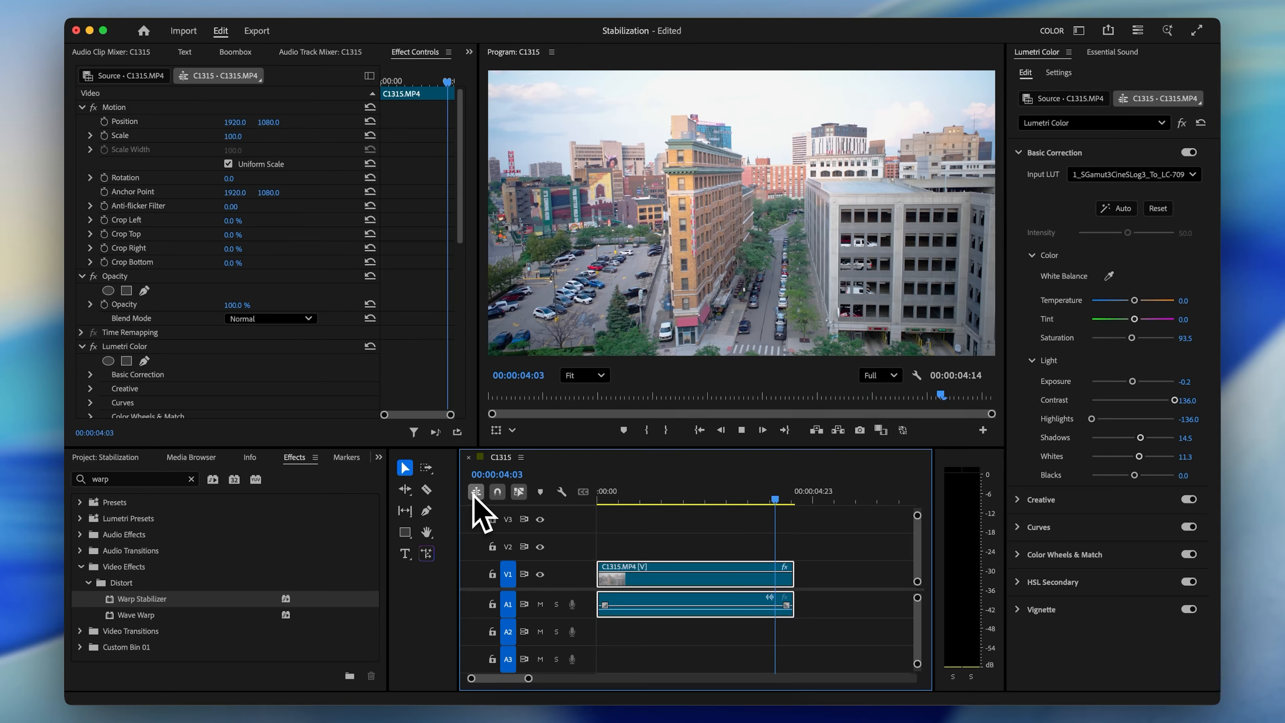
key(space)
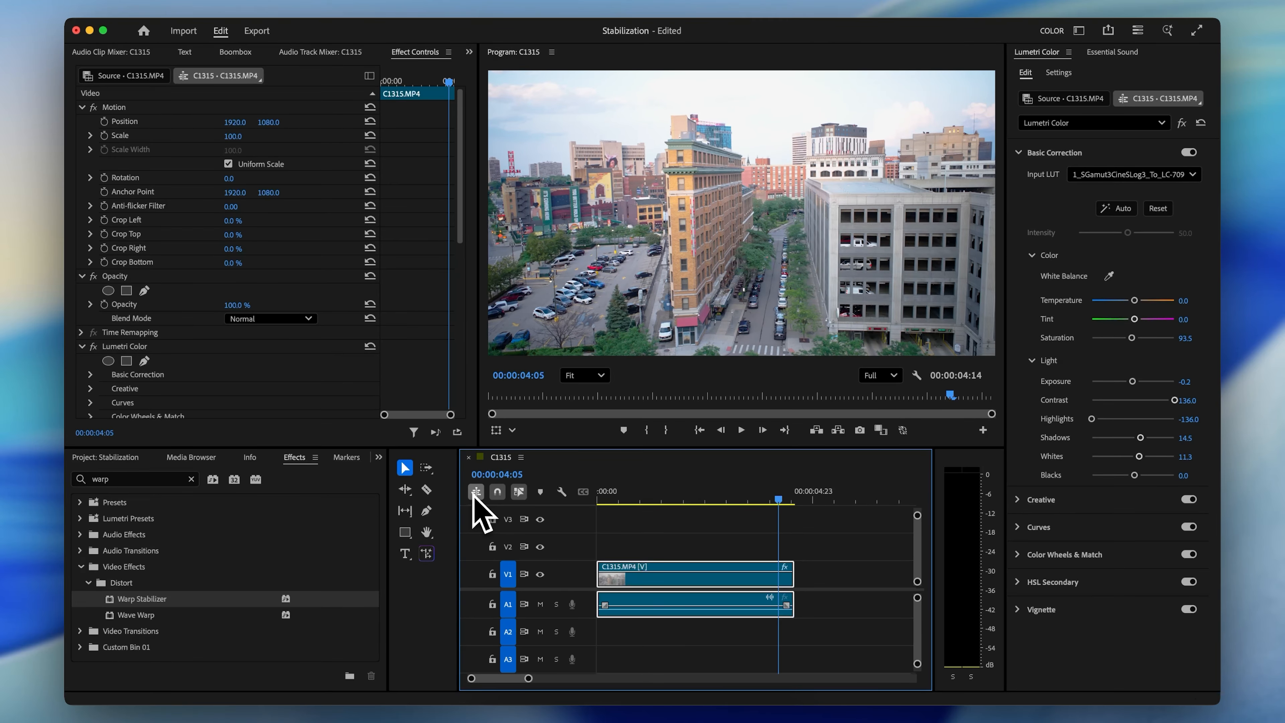
Step: Set the Warp Stabilizer's Smoothness to 2%
scroll(301, 364, down, 3)
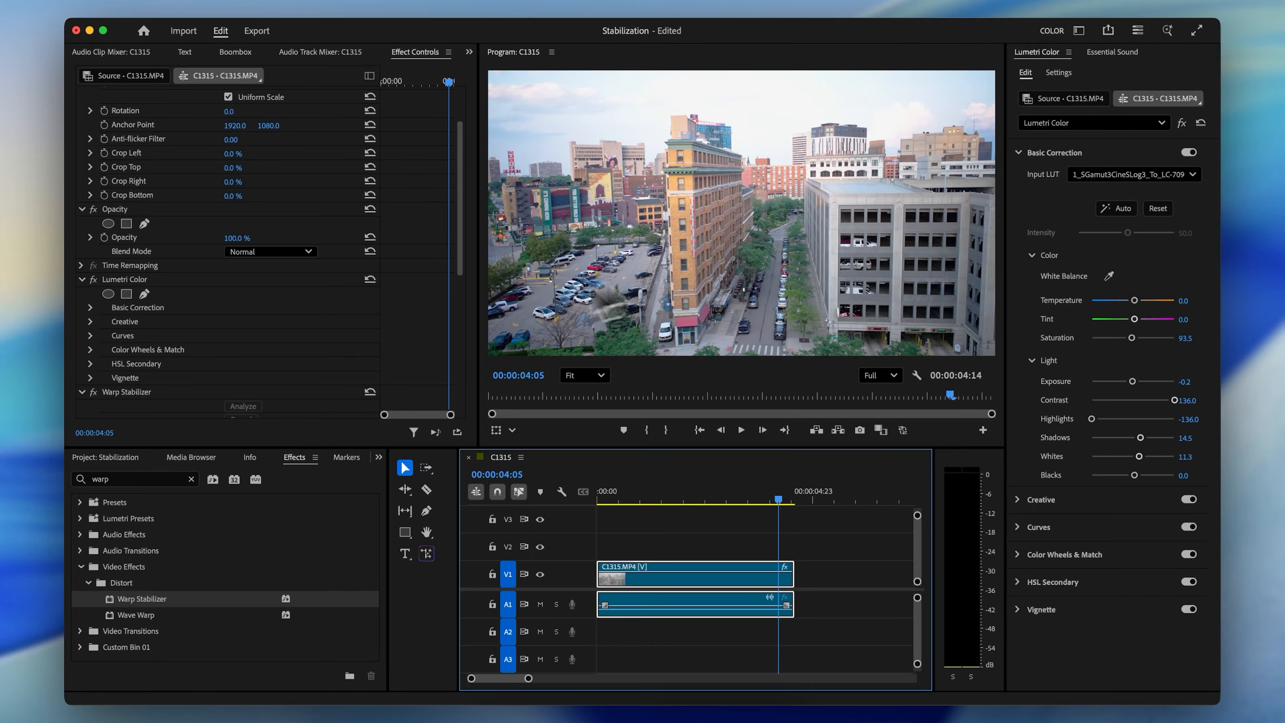
scroll(222, 340, down, 10)
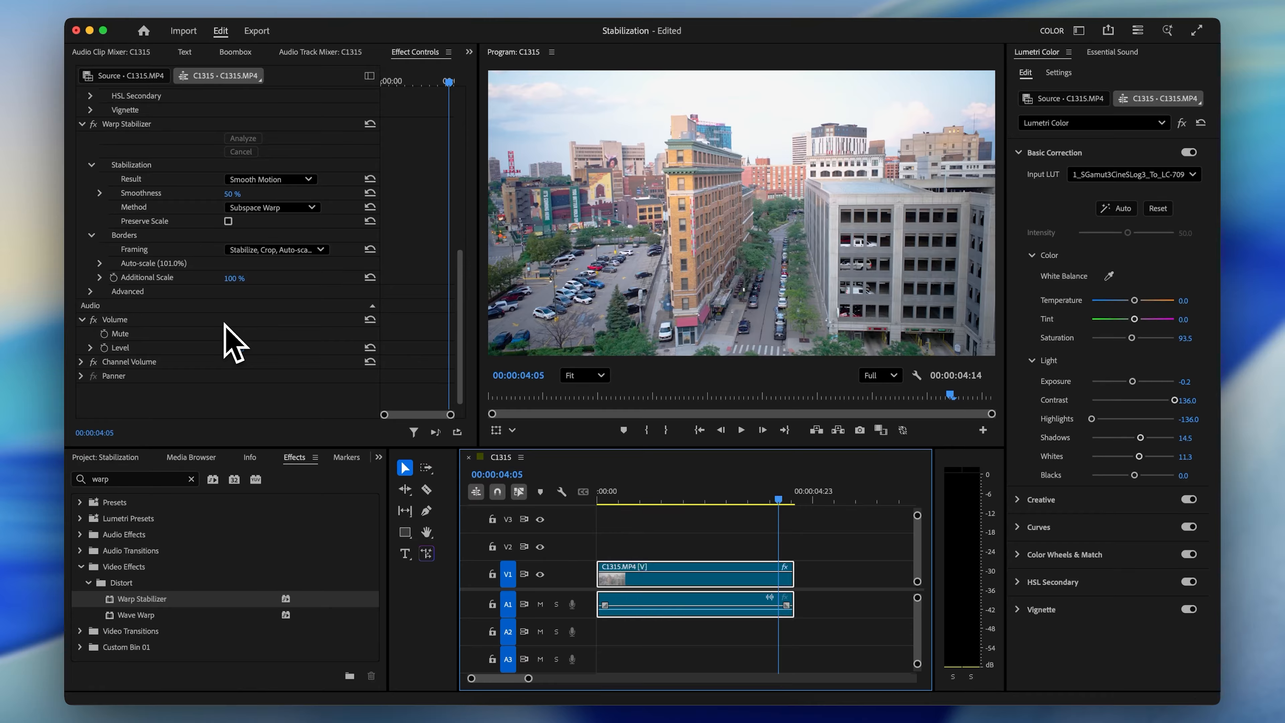
scroll(231, 342, up, 4)
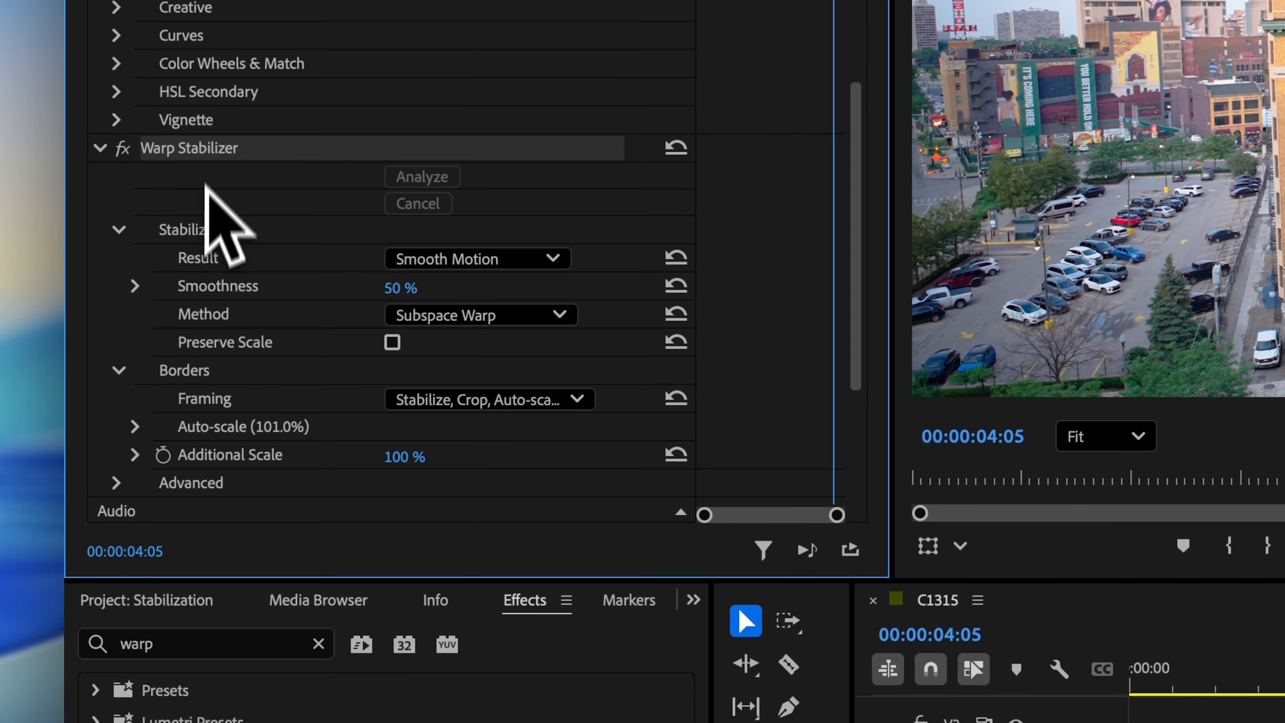
click(401, 289)
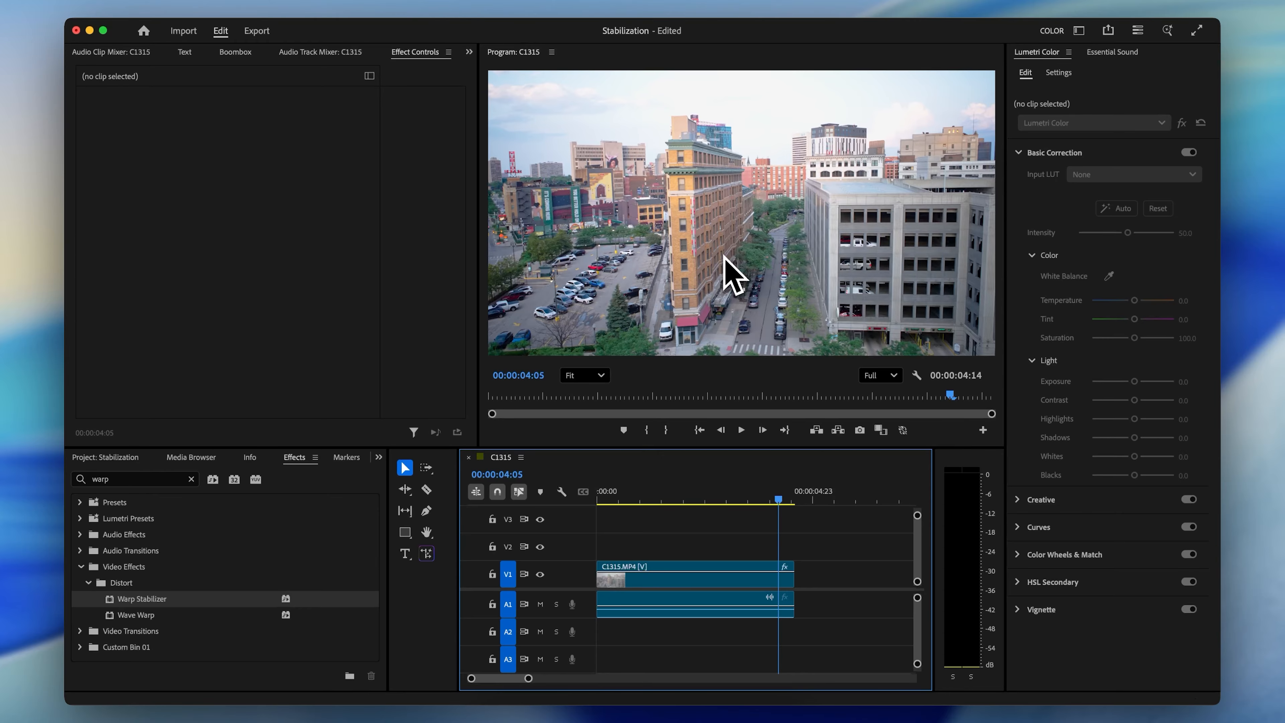
Step: Return to the start of the sequence and play it to review the footage at 2% Smoothness
drag(614, 494, 597, 494)
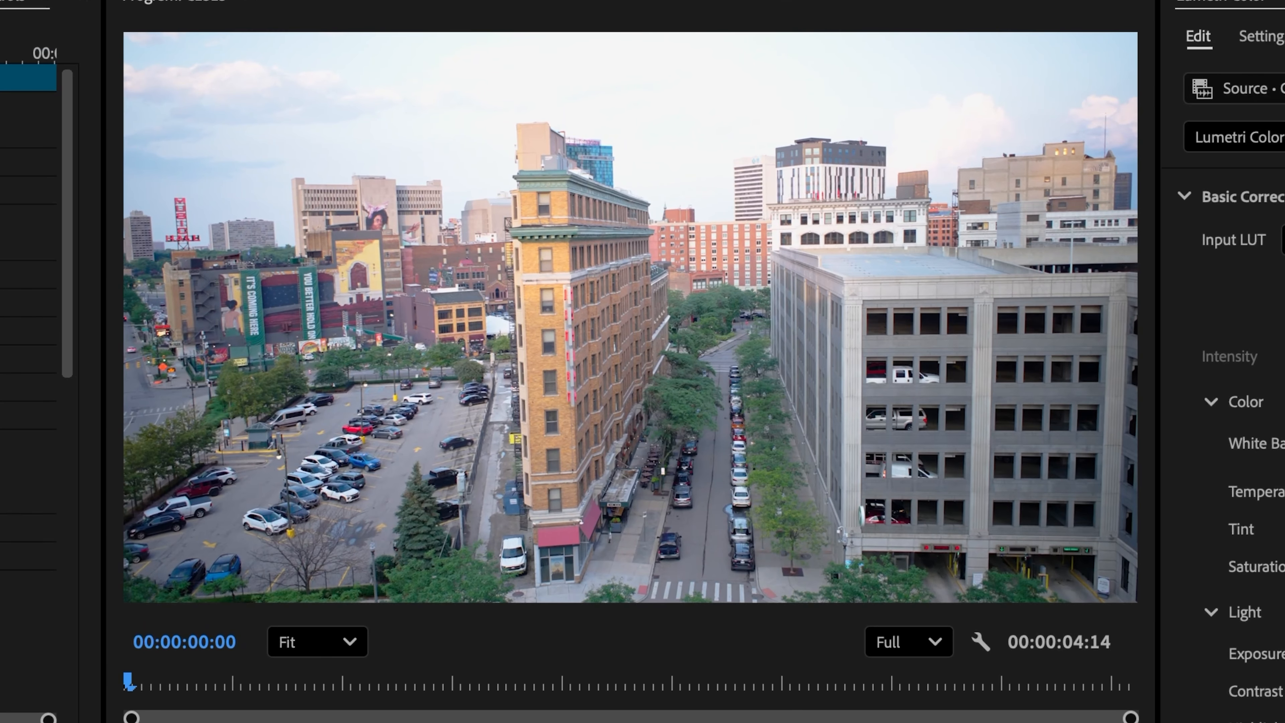
key(space)
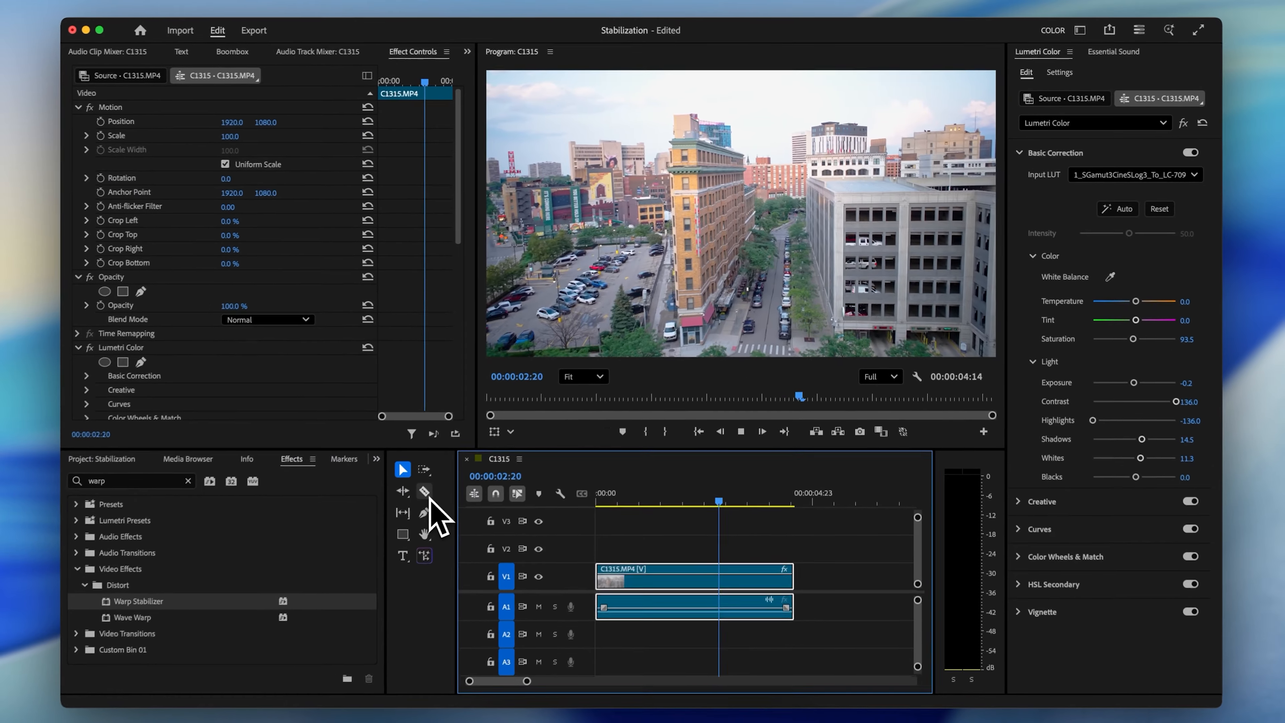
click(609, 498)
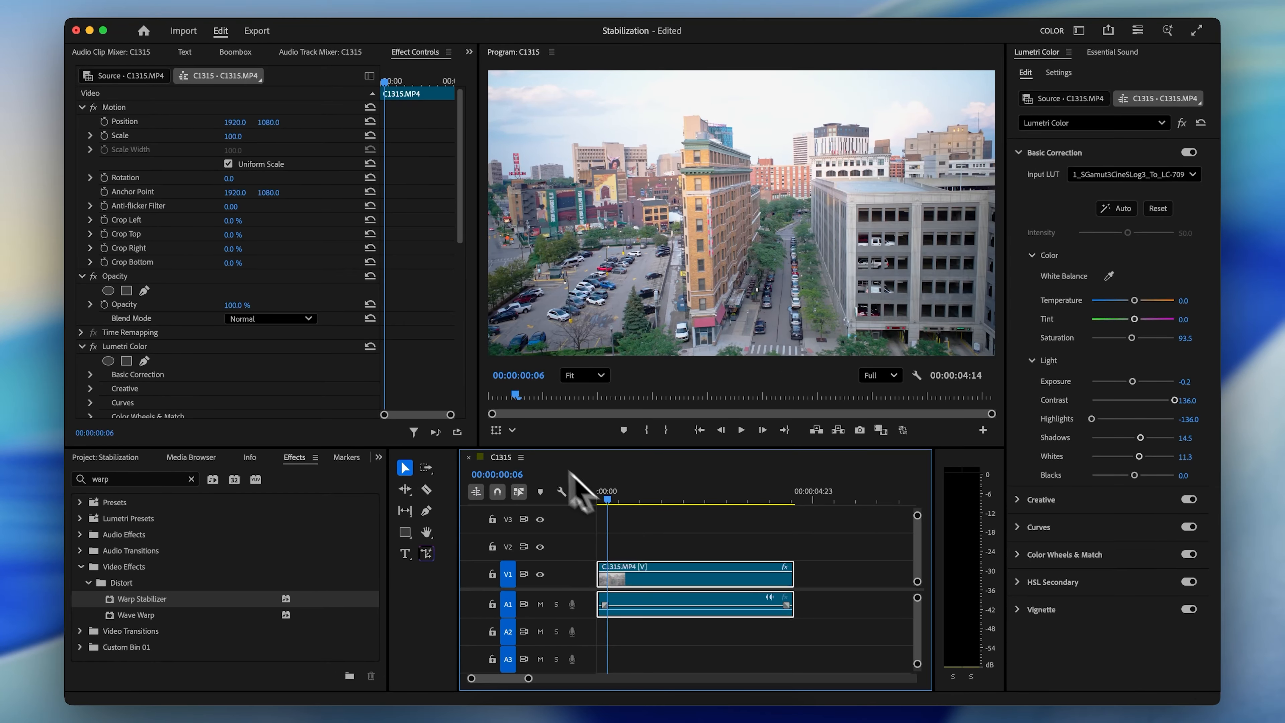
Step: Set the Warp Stabilizer's Framing to Stabilize Only and Smoothness to 99%, and play back the result to inspect the frame edges
scroll(299, 355, down, 5)
scroll(306, 372, down, 2)
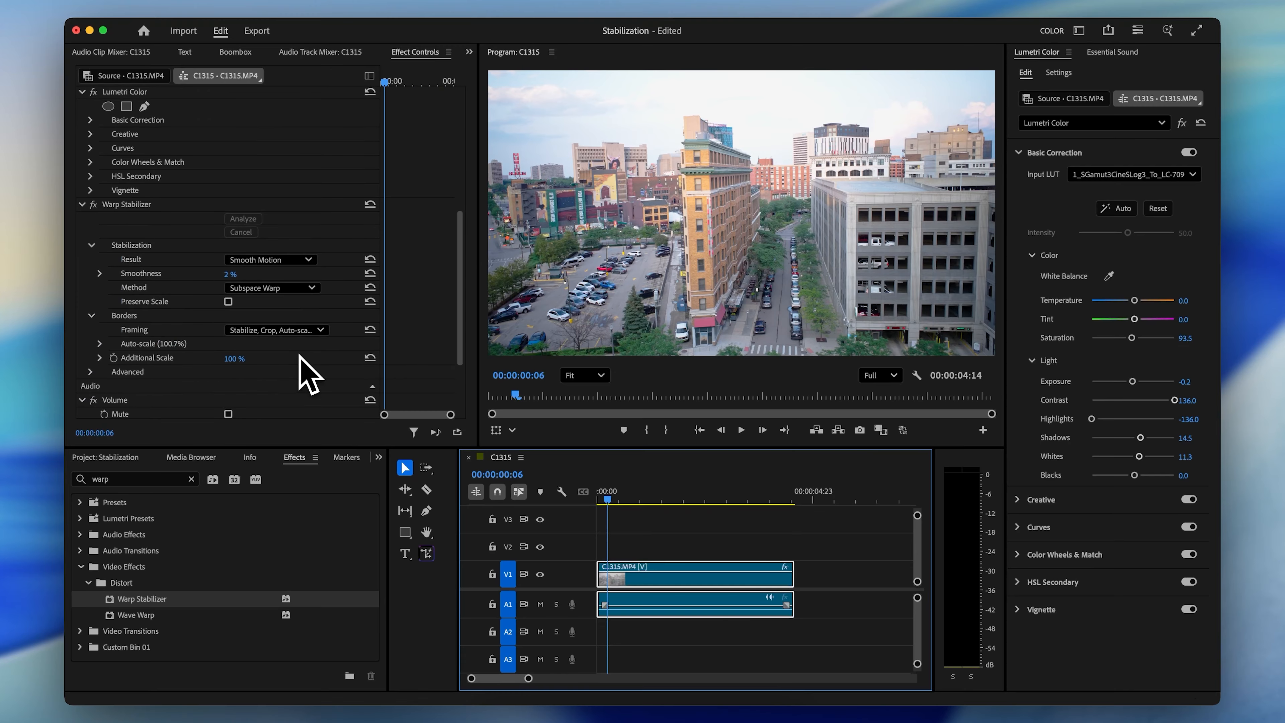
click(276, 329)
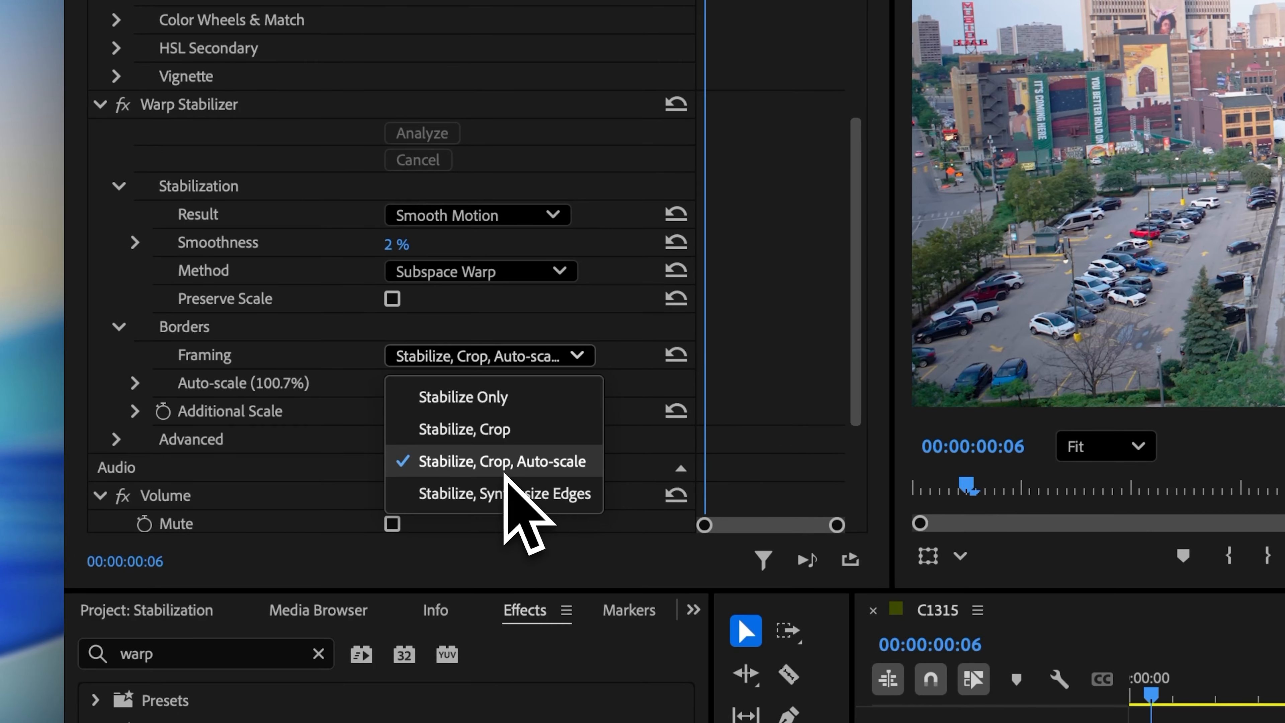
click(485, 396)
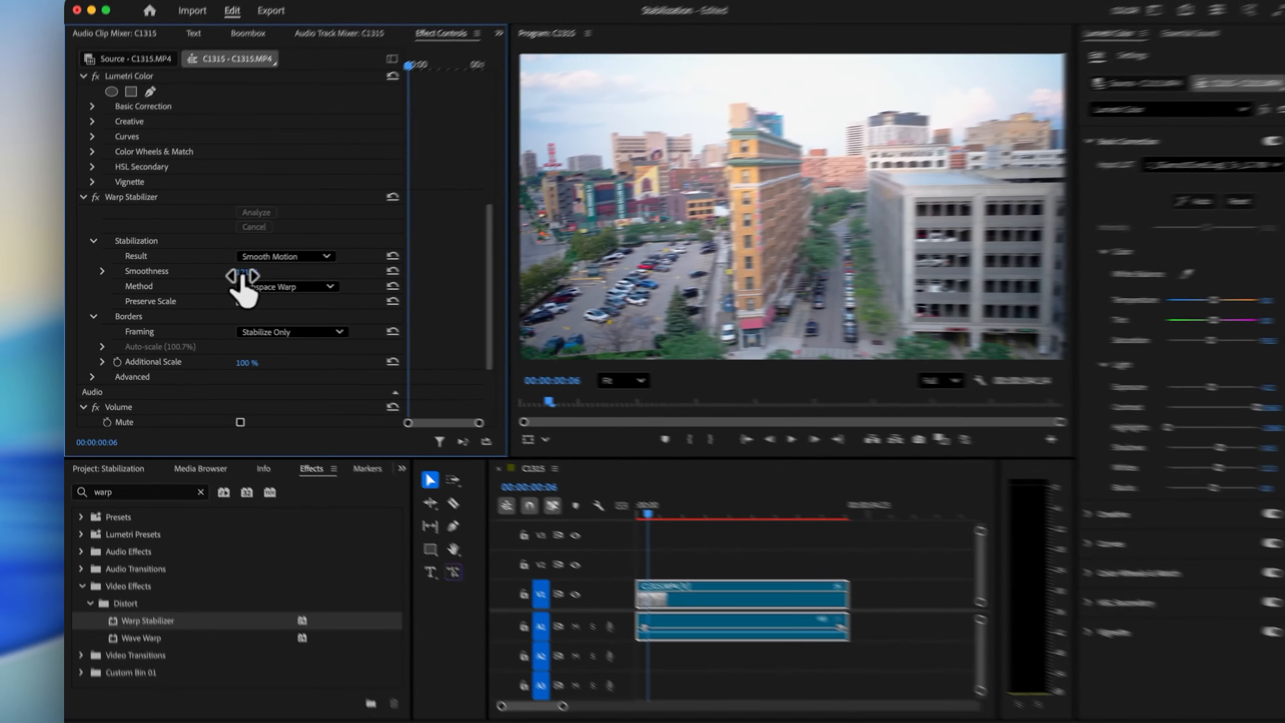
drag(243, 276, 233, 276)
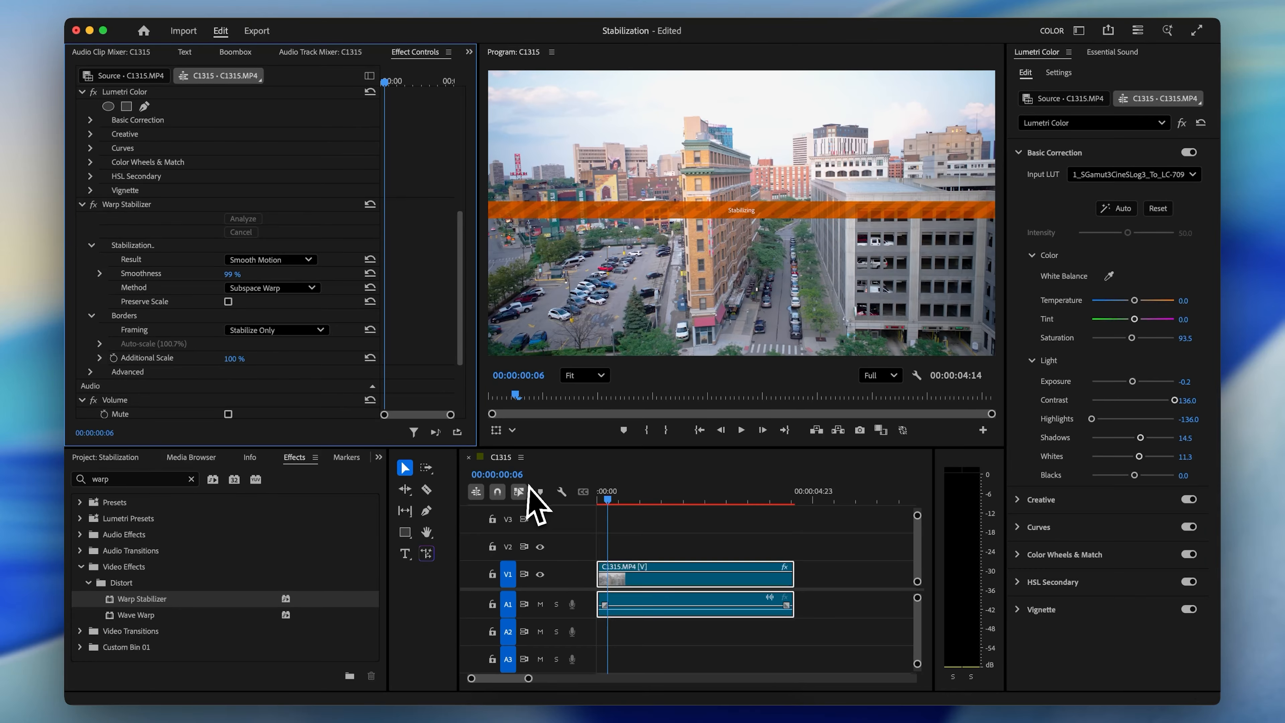
key(space)
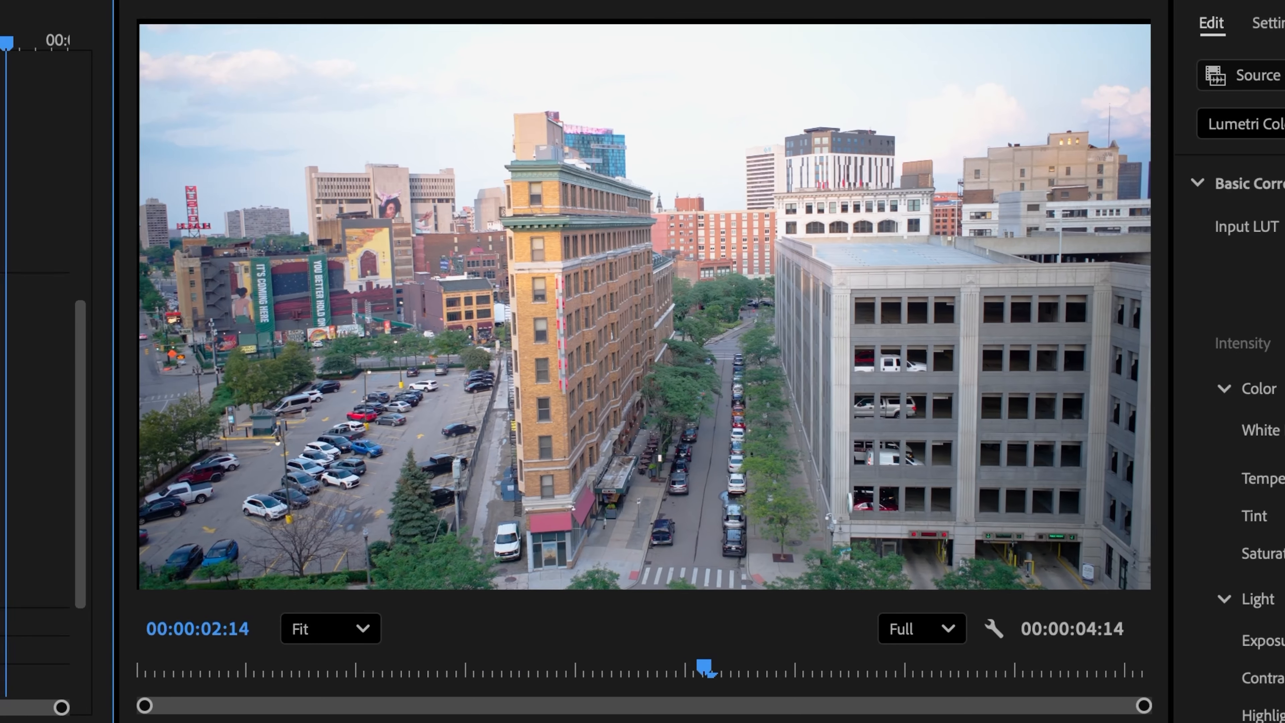
key(space)
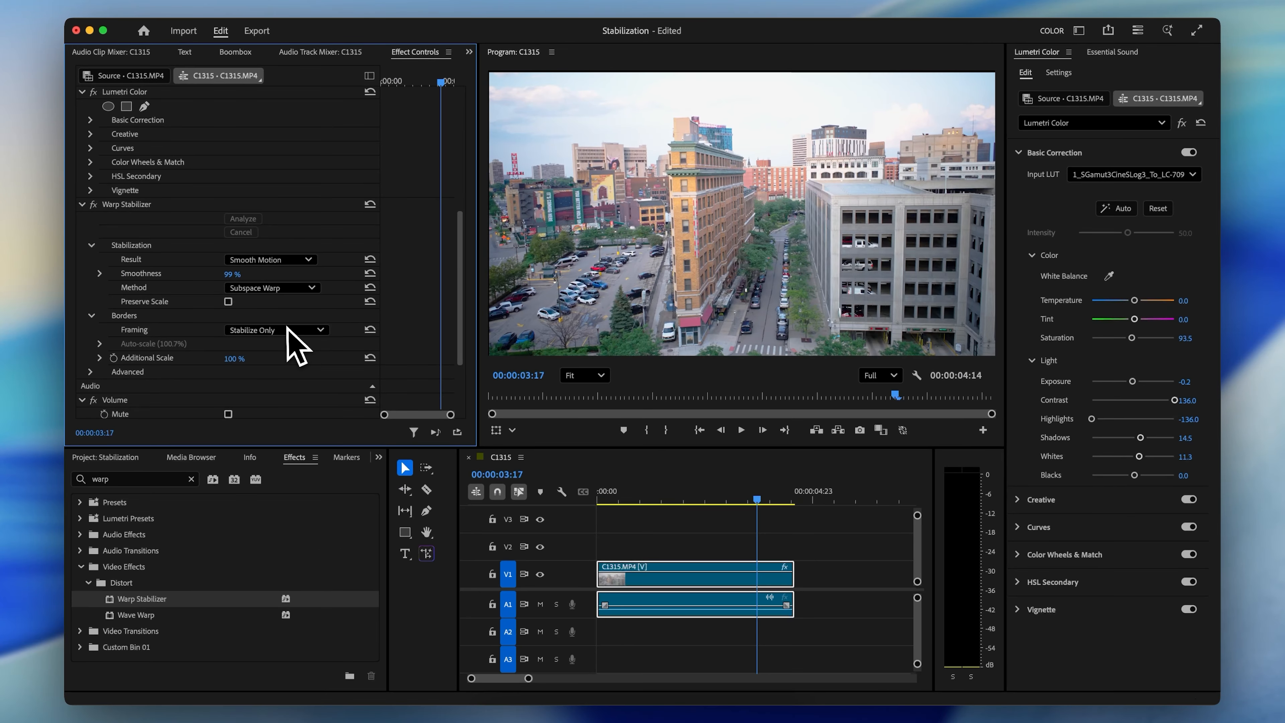
Step: Set the Warp Stabilizer's Framing to Stabilize, Crop, Auto-scale and its Additional Scale to 114%
click(287, 329)
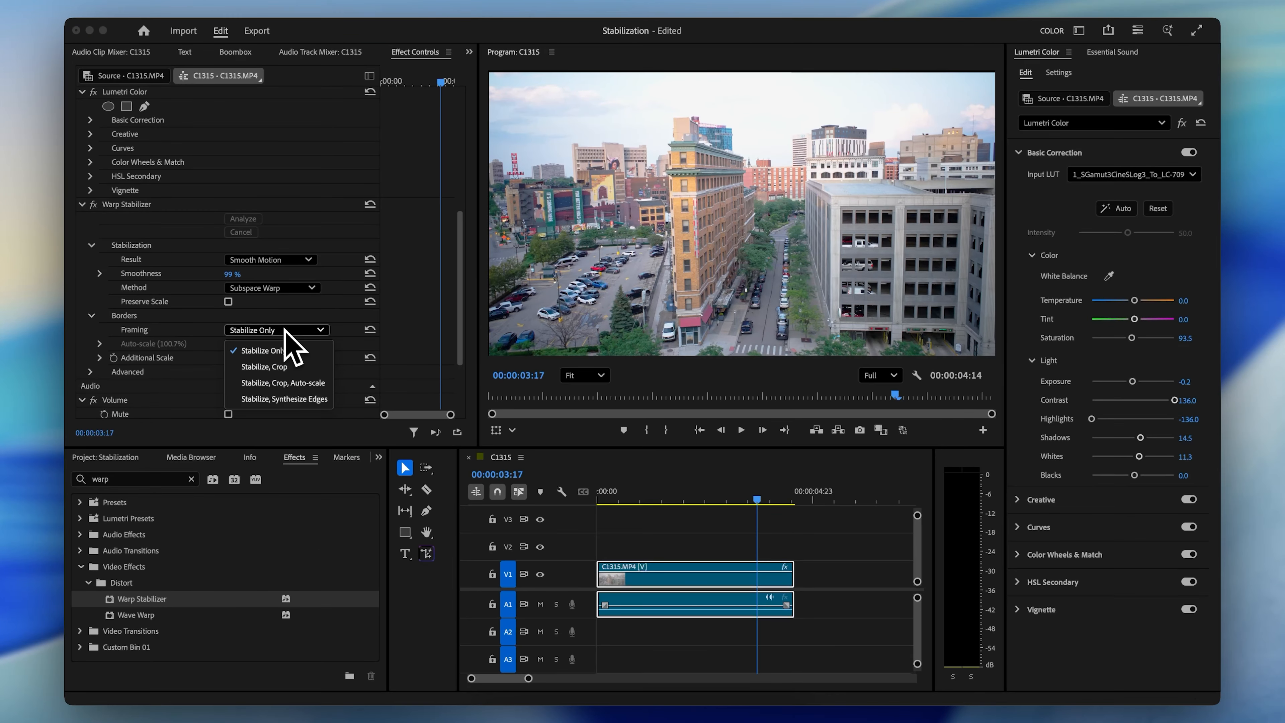
click(299, 385)
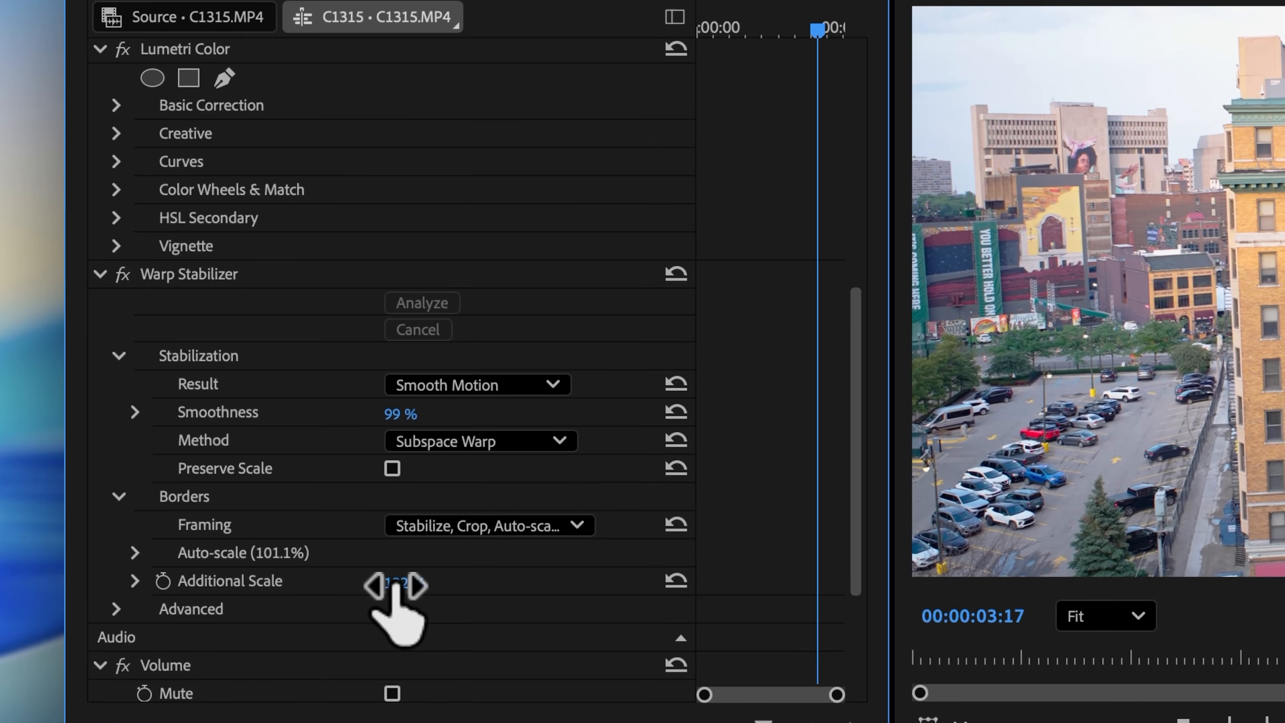
drag(396, 587, 398, 591)
Step: Try a different Motion Scale on the clip and undo the change
scroll(244, 330, up, 10)
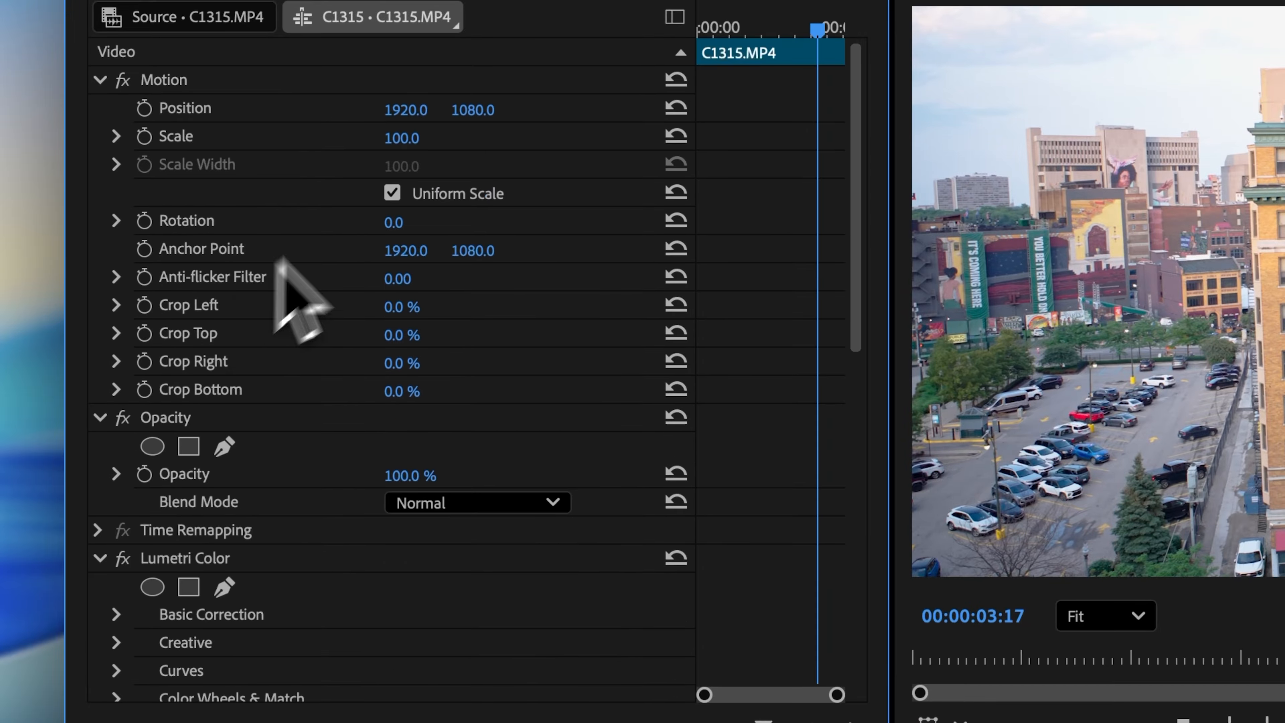
drag(409, 147, 408, 145)
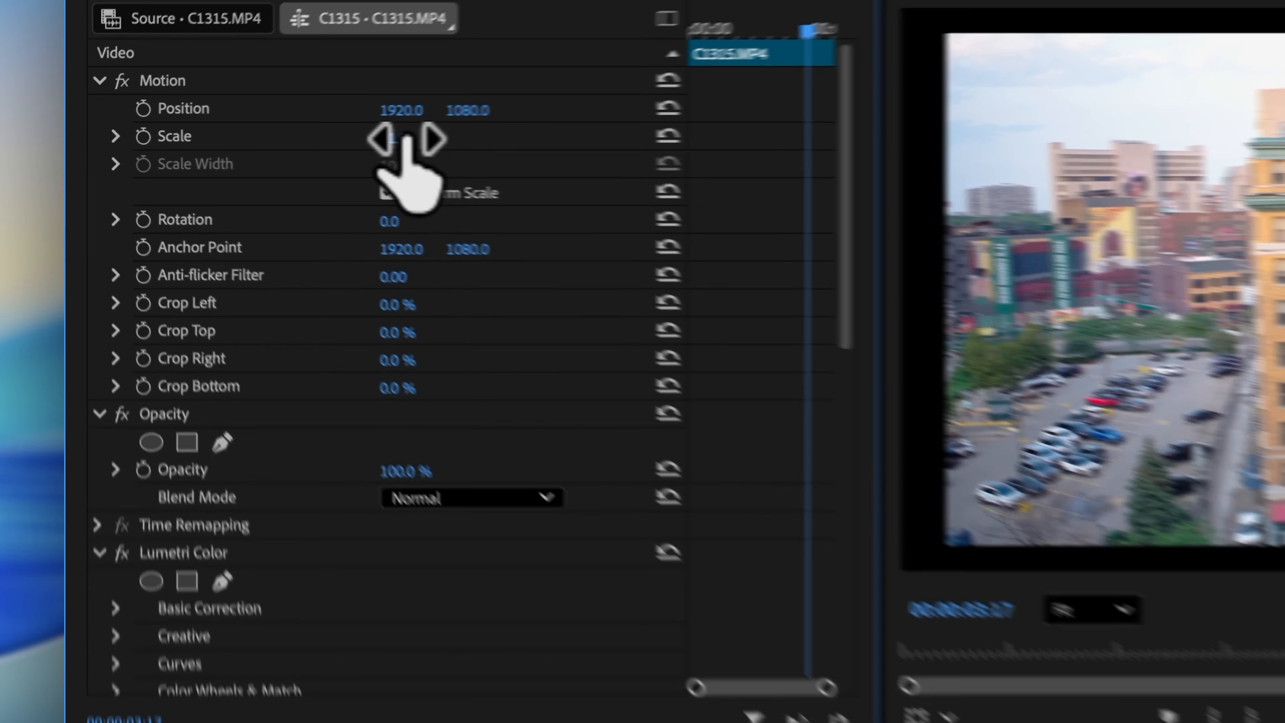
key(super+z)
scroll(504, 452, down, 10)
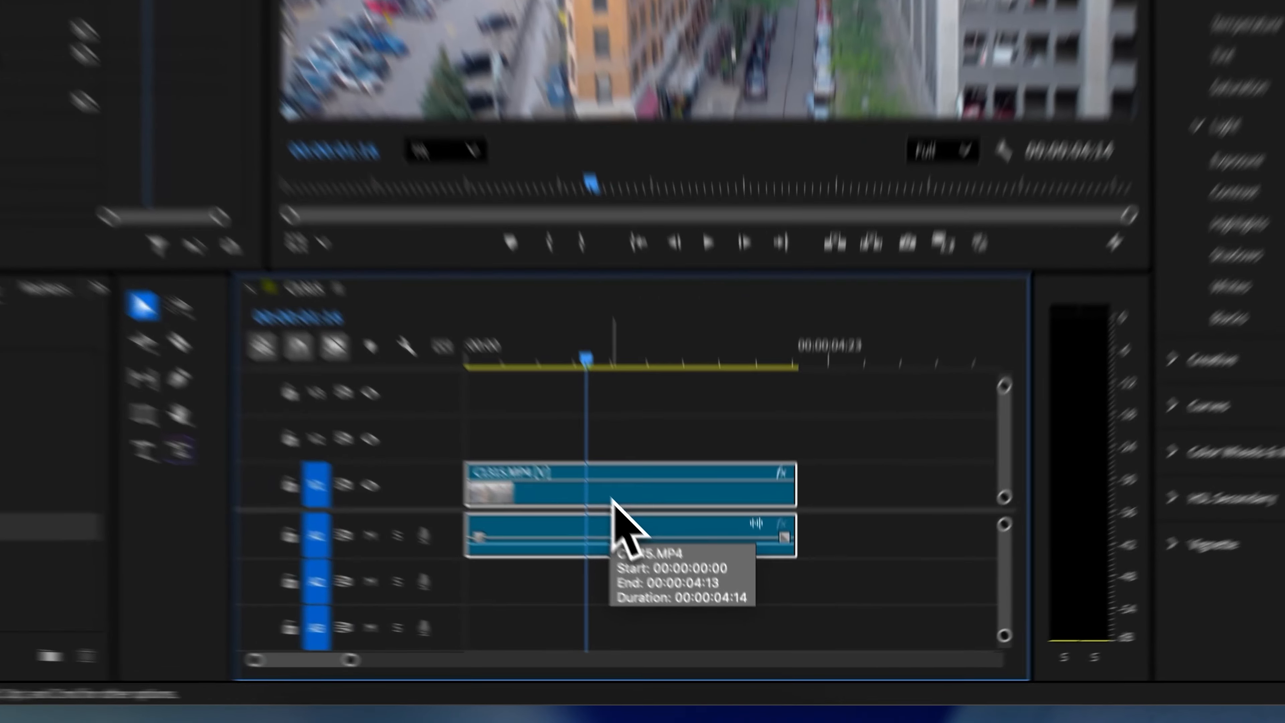
Step: Nest the C1315.MP4 clip into a sequence named Nested Sequence 01
right_click(686, 585)
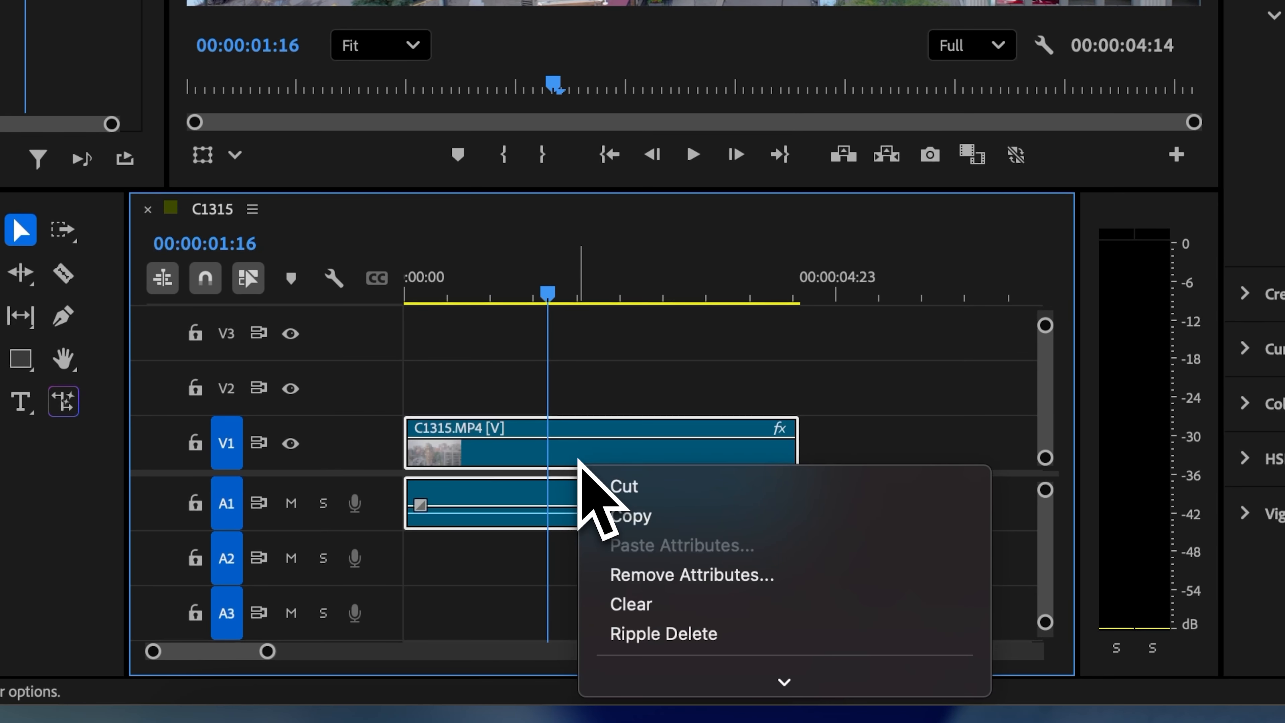
mouse_move(744, 691)
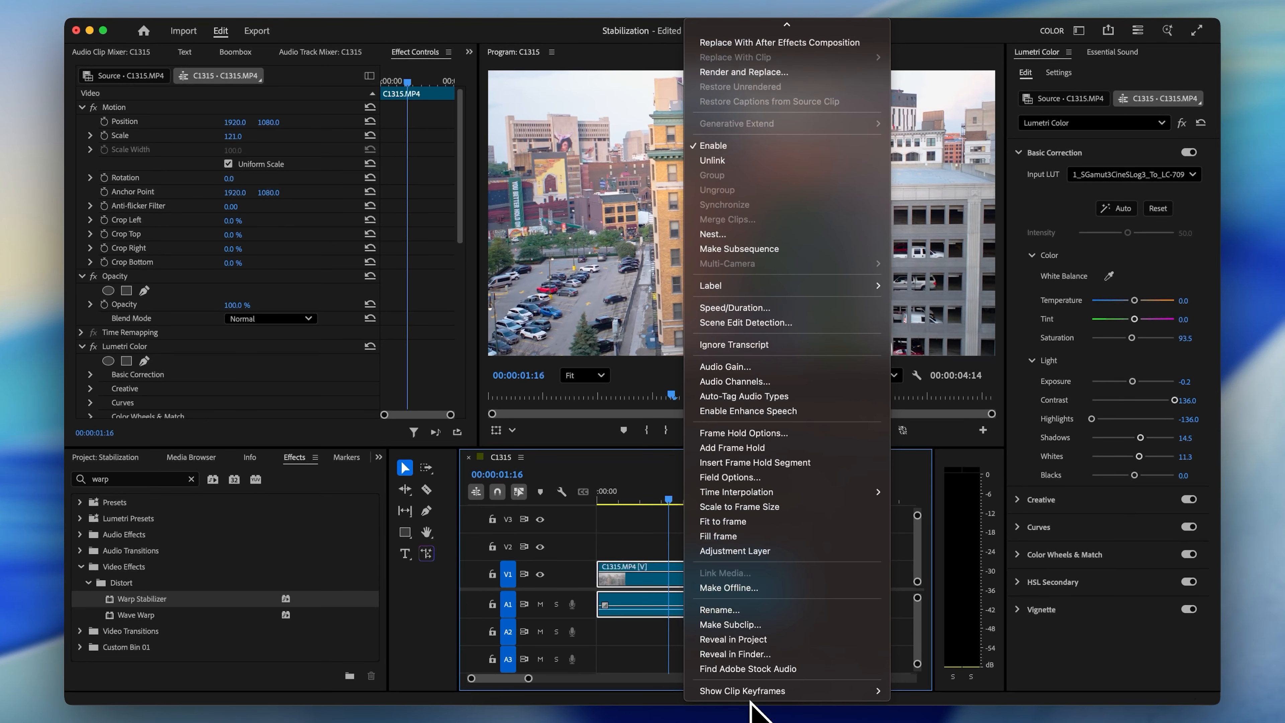
mouse_move(751, 698)
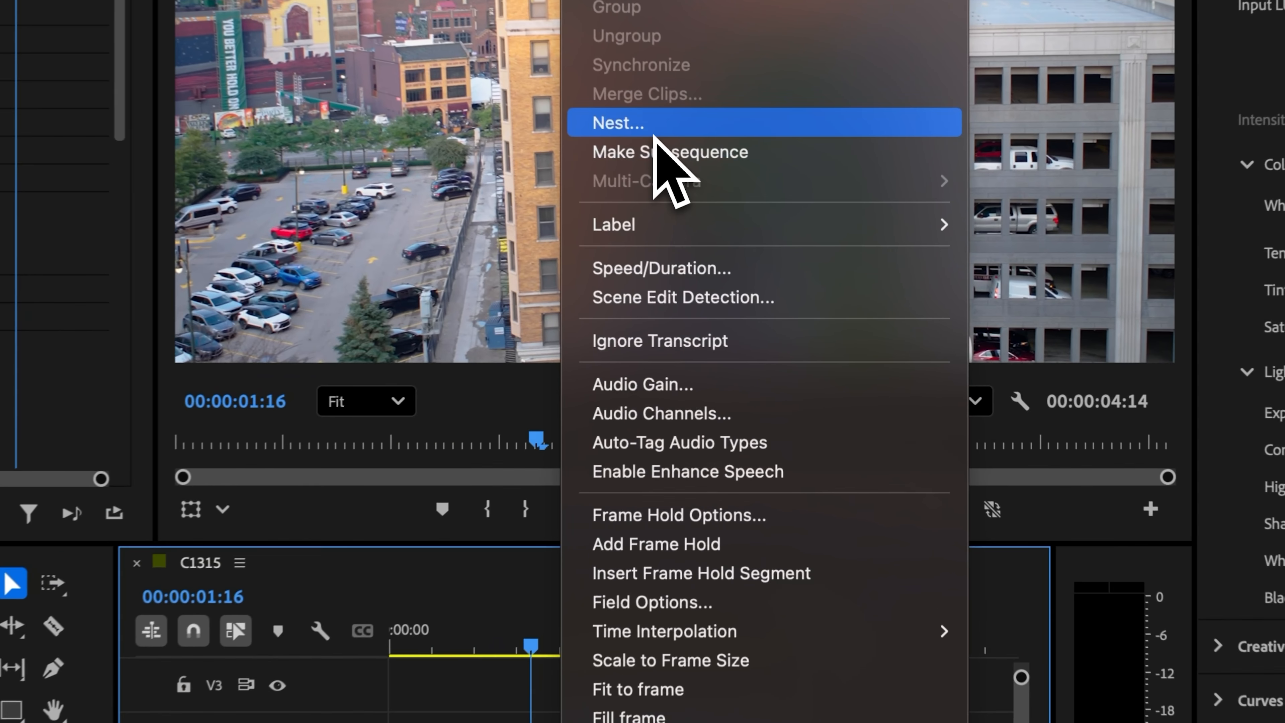
click(654, 133)
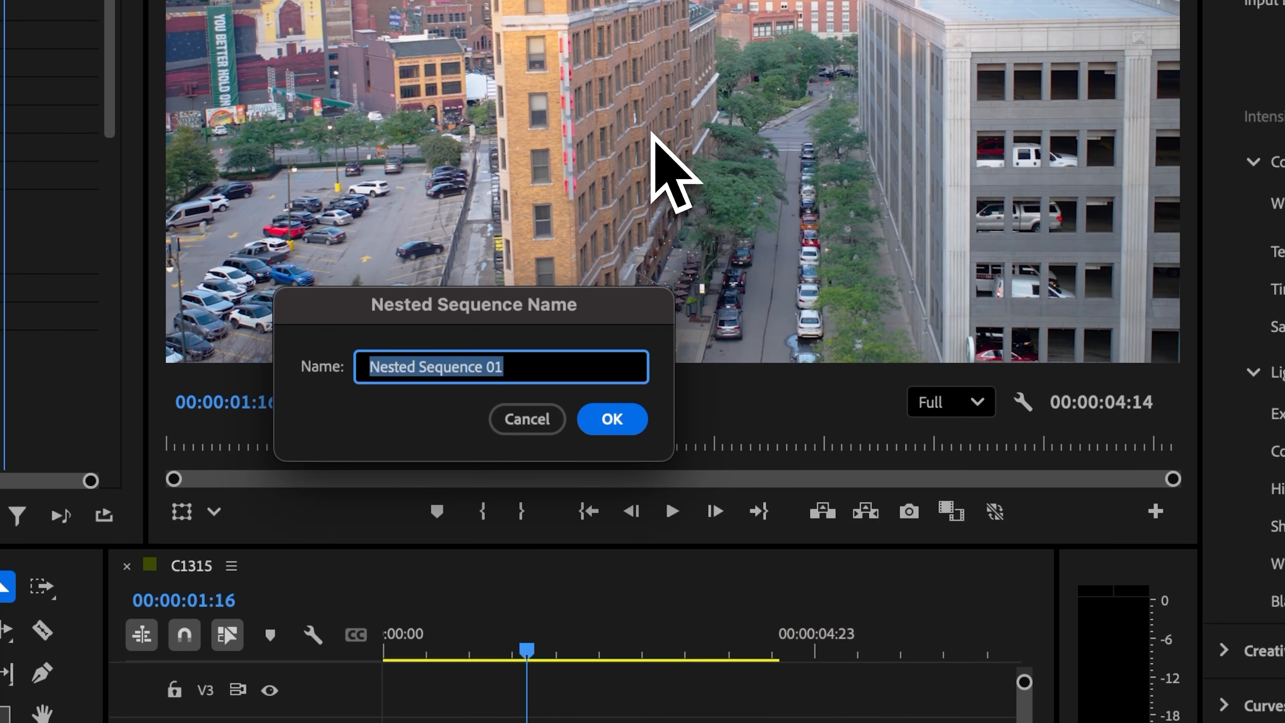
key(Return)
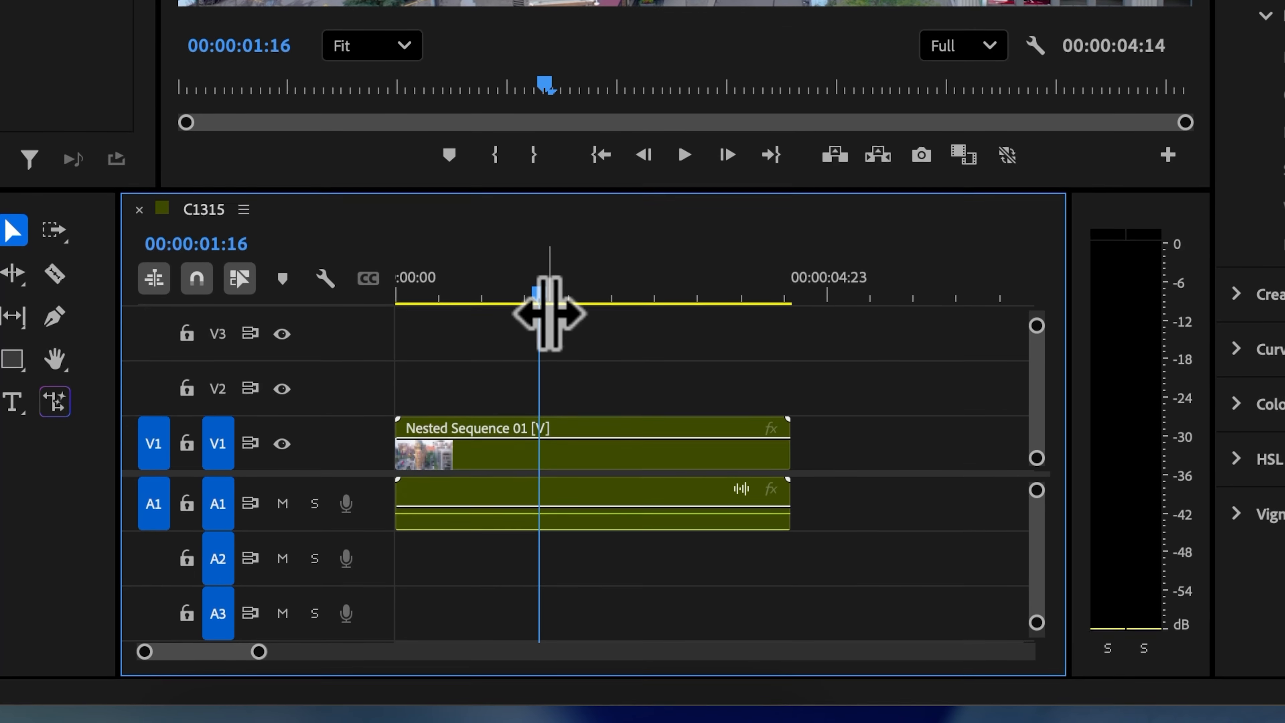
mouse_move(549, 313)
mouse_down()
mouse_move(703, 309)
mouse_move(768, 342)
mouse_move(554, 329)
mouse_up()
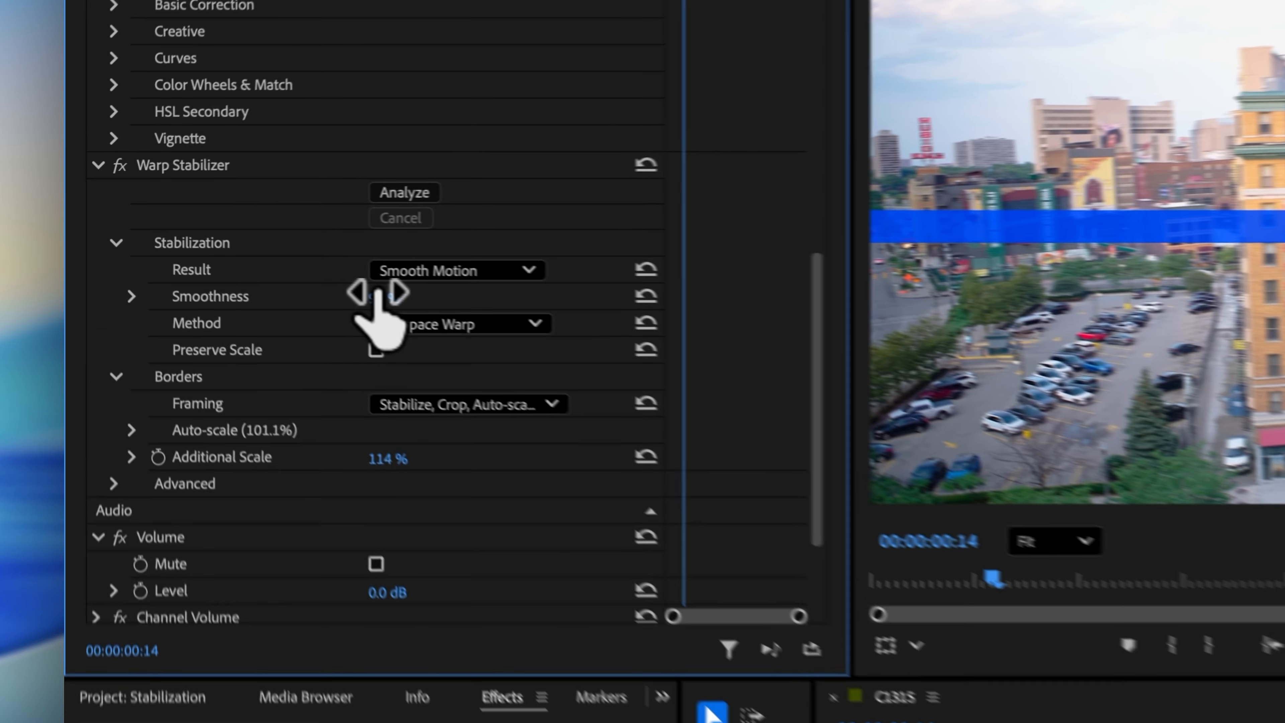
Step: Set the Warp Stabilizer's Smoothness to 2% and its Method to Position, Scale, Rotation
click(232, 248)
text(2)
key(Return)
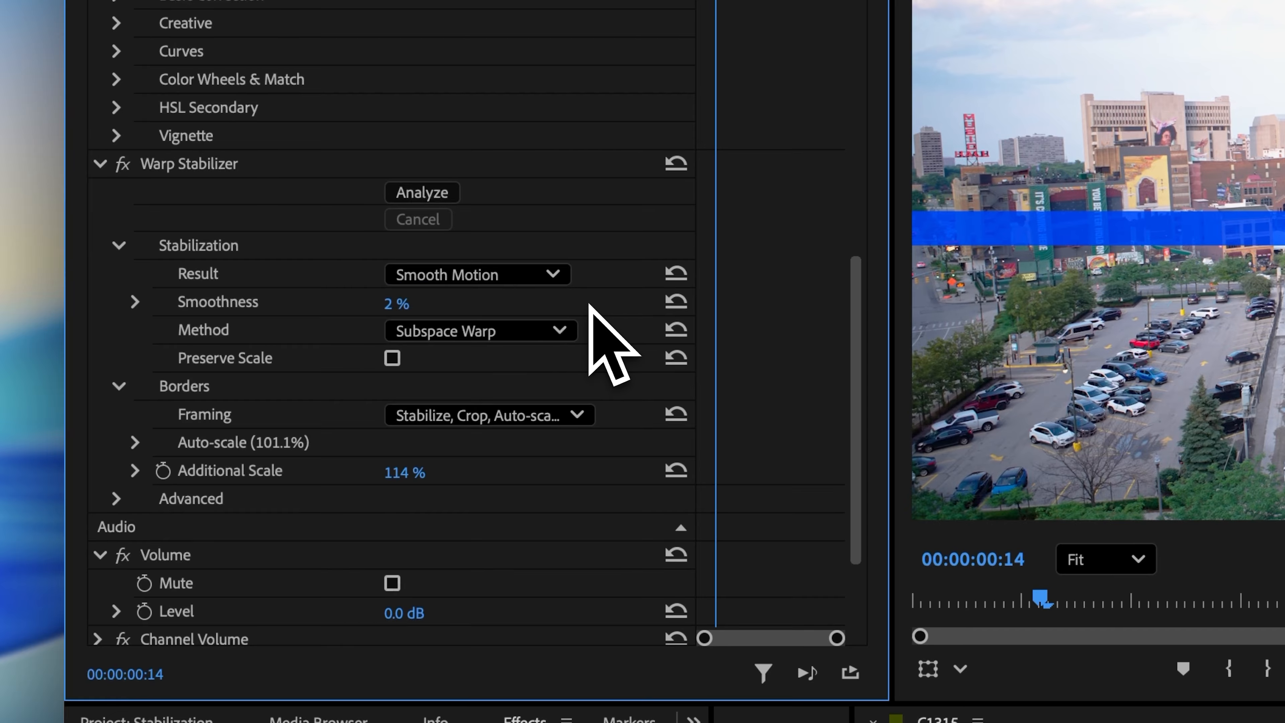
click(481, 332)
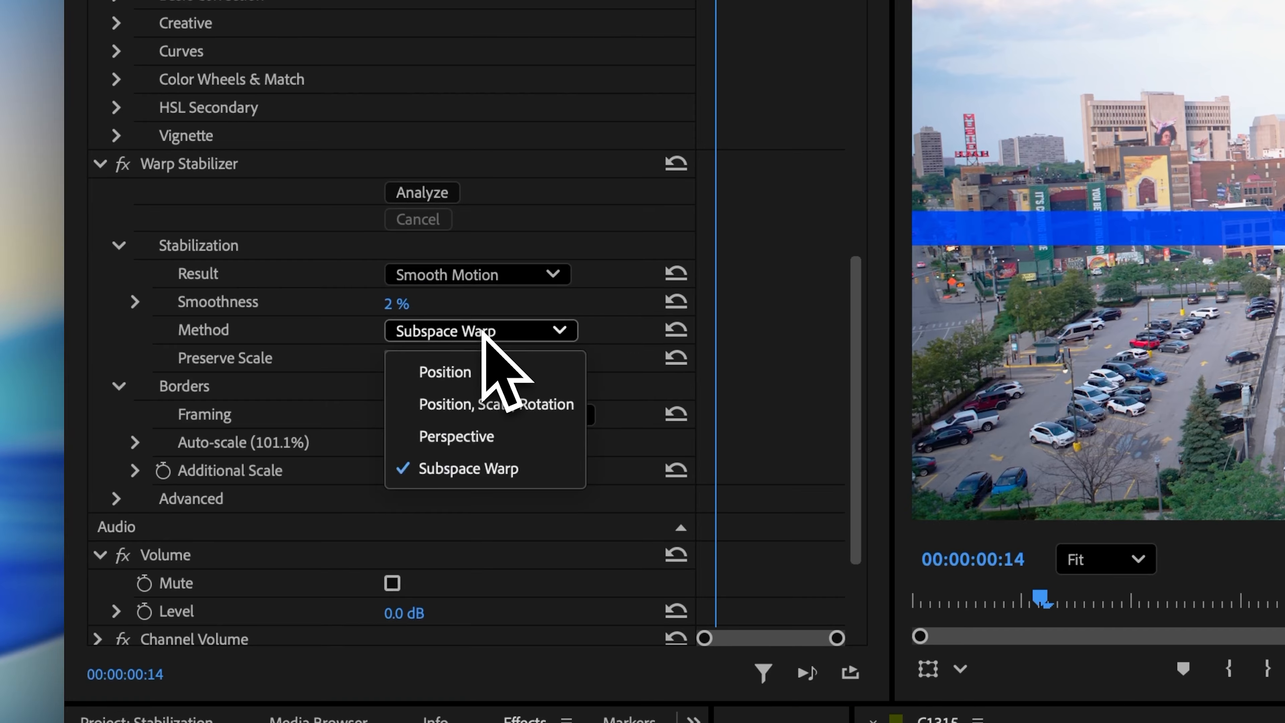
click(532, 405)
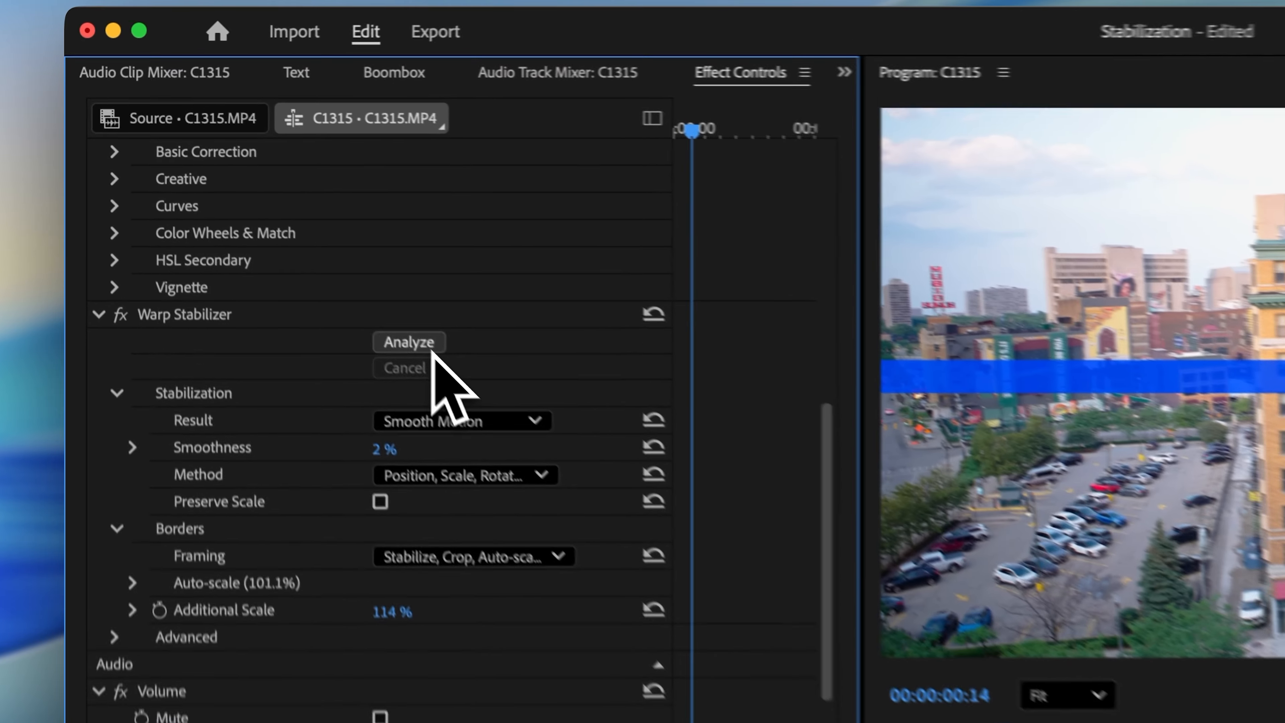
Step: Run the Warp Stabilizer analysis on the clip and play back the stabilized result
click(253, 194)
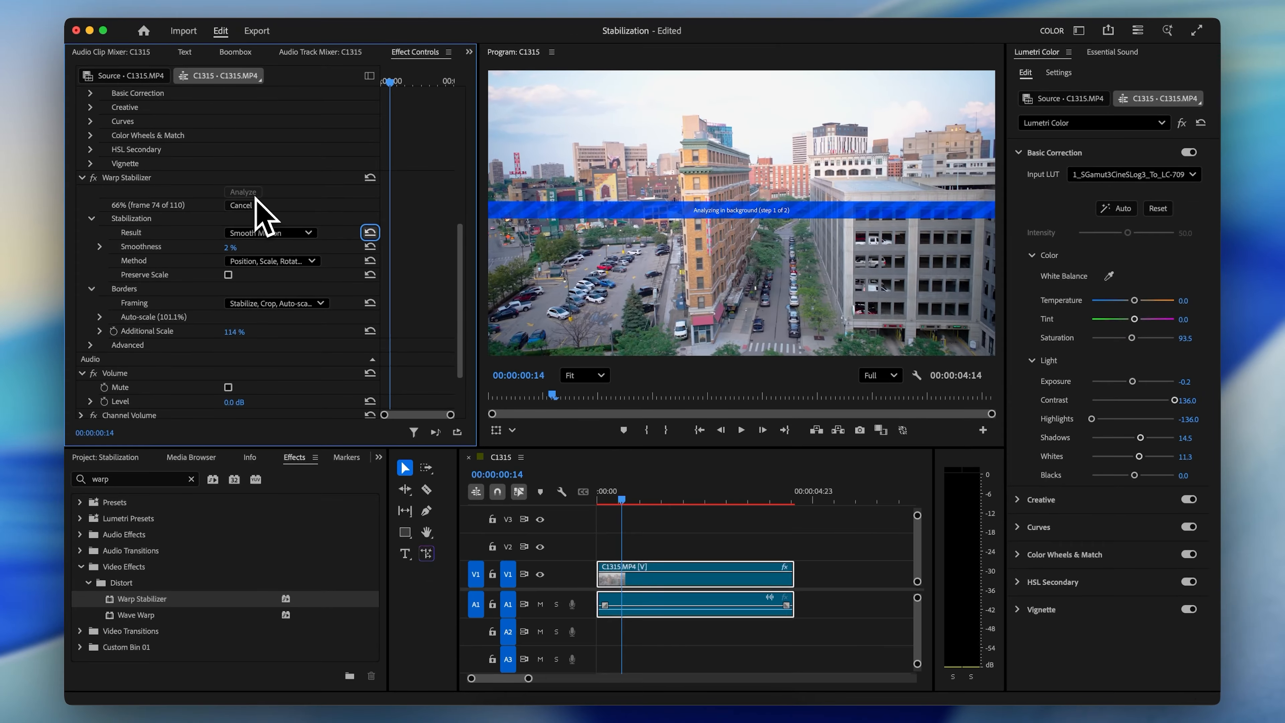
key(space)
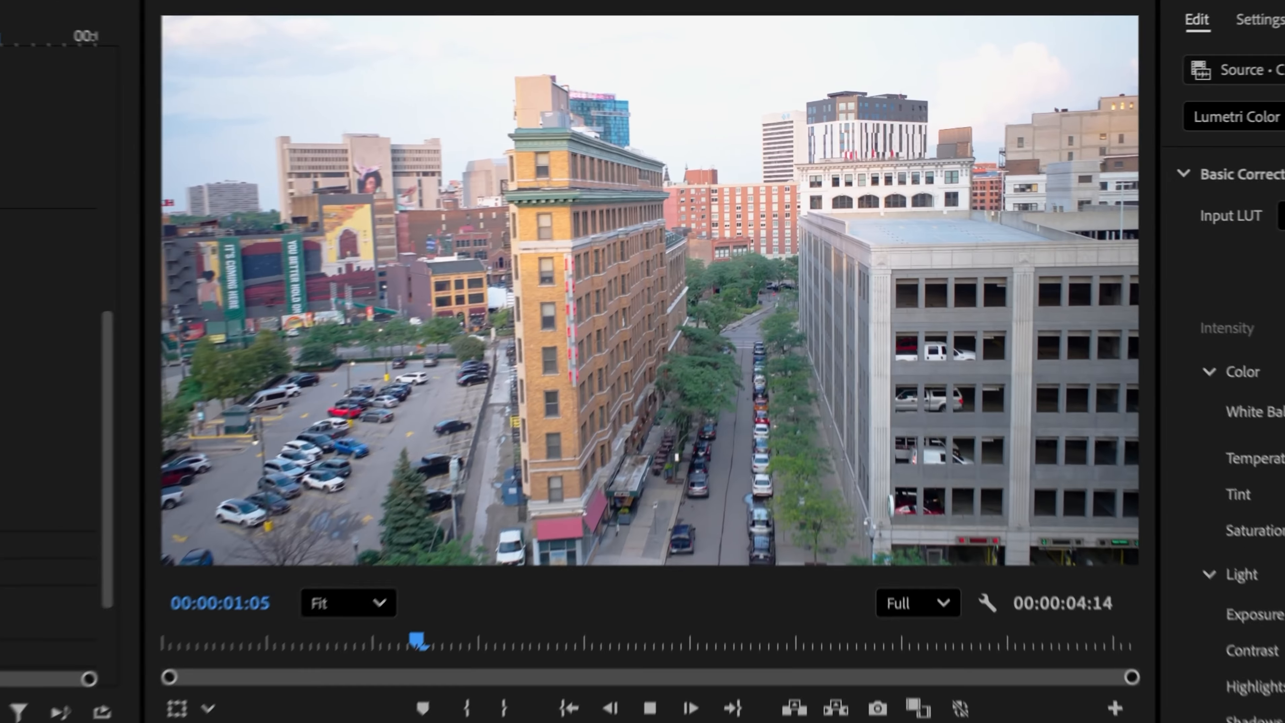